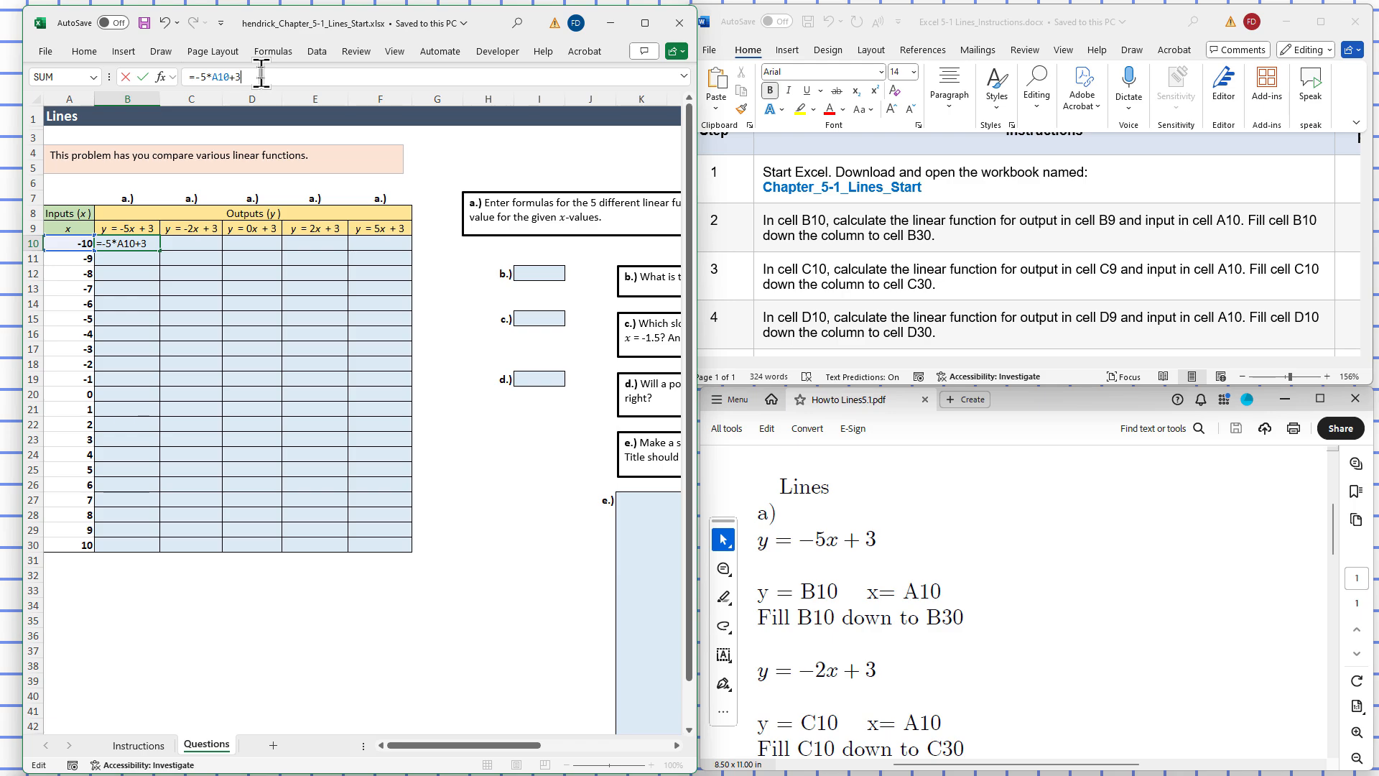
# Step: Commit the y = -5x+3 formula in B10 and fill it down to B30, giving 53 to -47
pyautogui.press('Return')
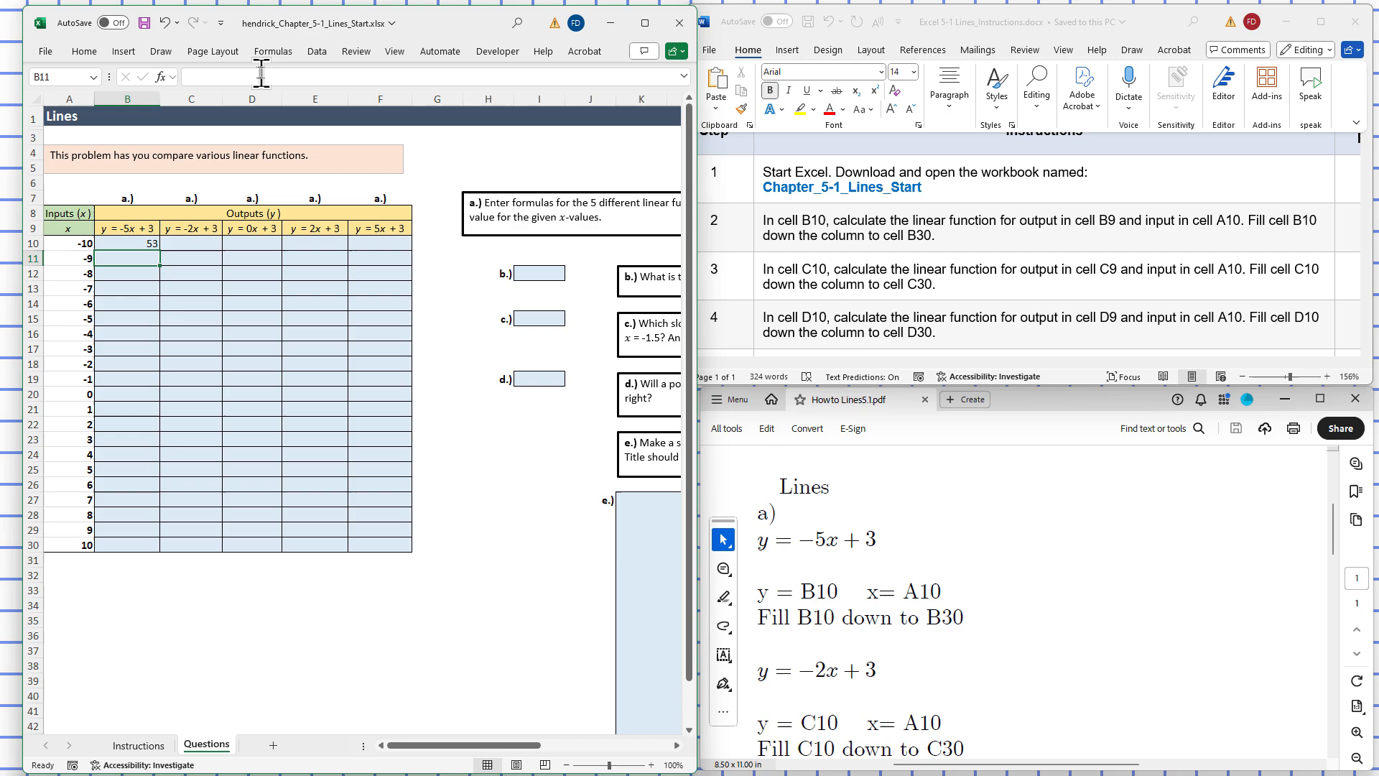
pyautogui.click(136, 243)
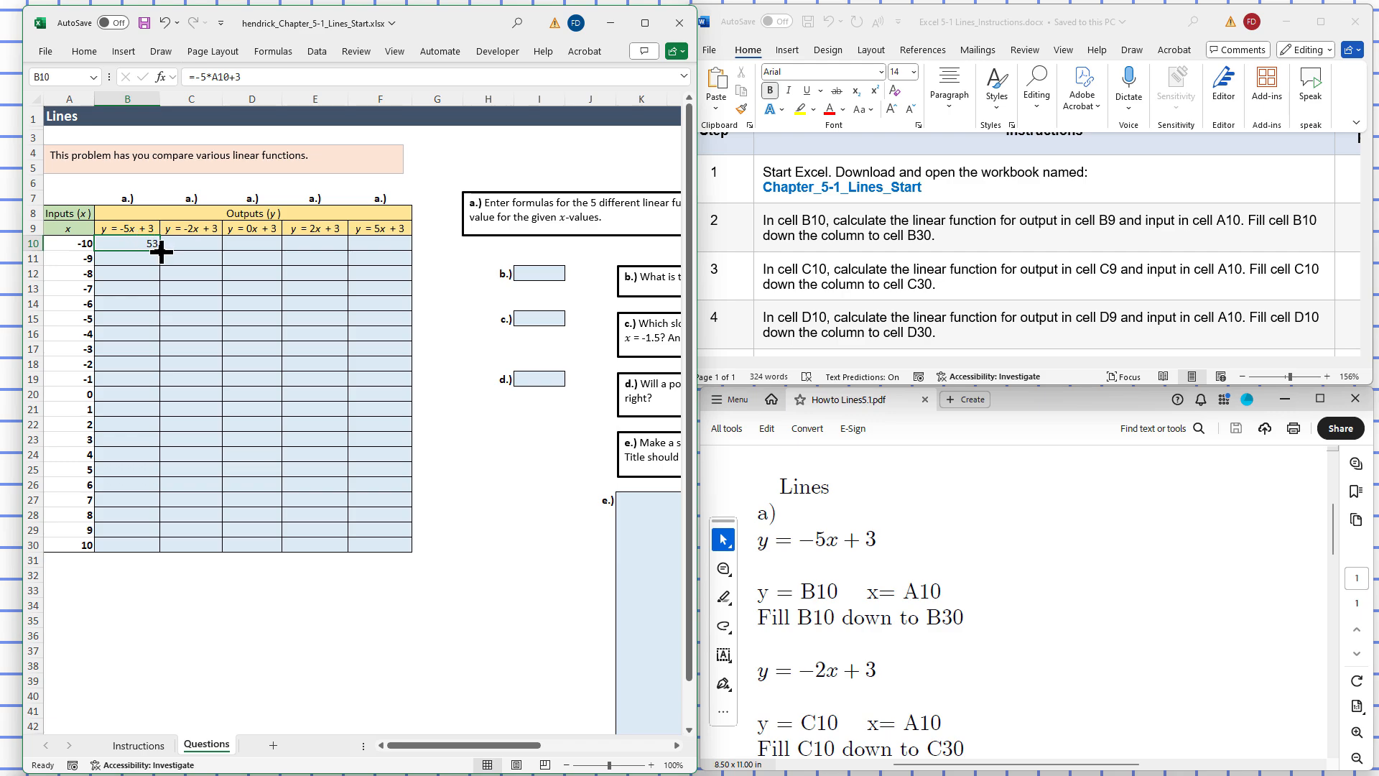
pyautogui.moveTo(161, 250); pyautogui.dragTo(154, 551)
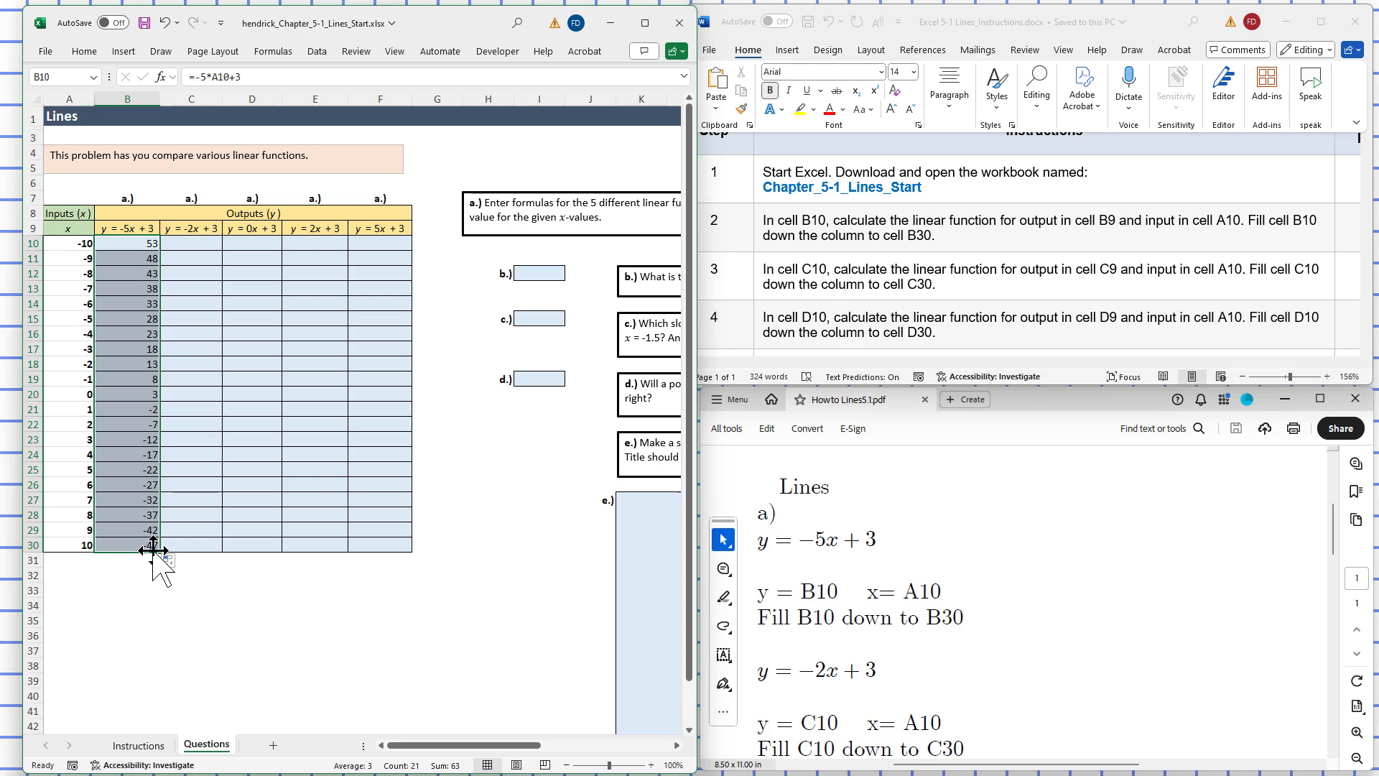
pyautogui.click(188, 245)
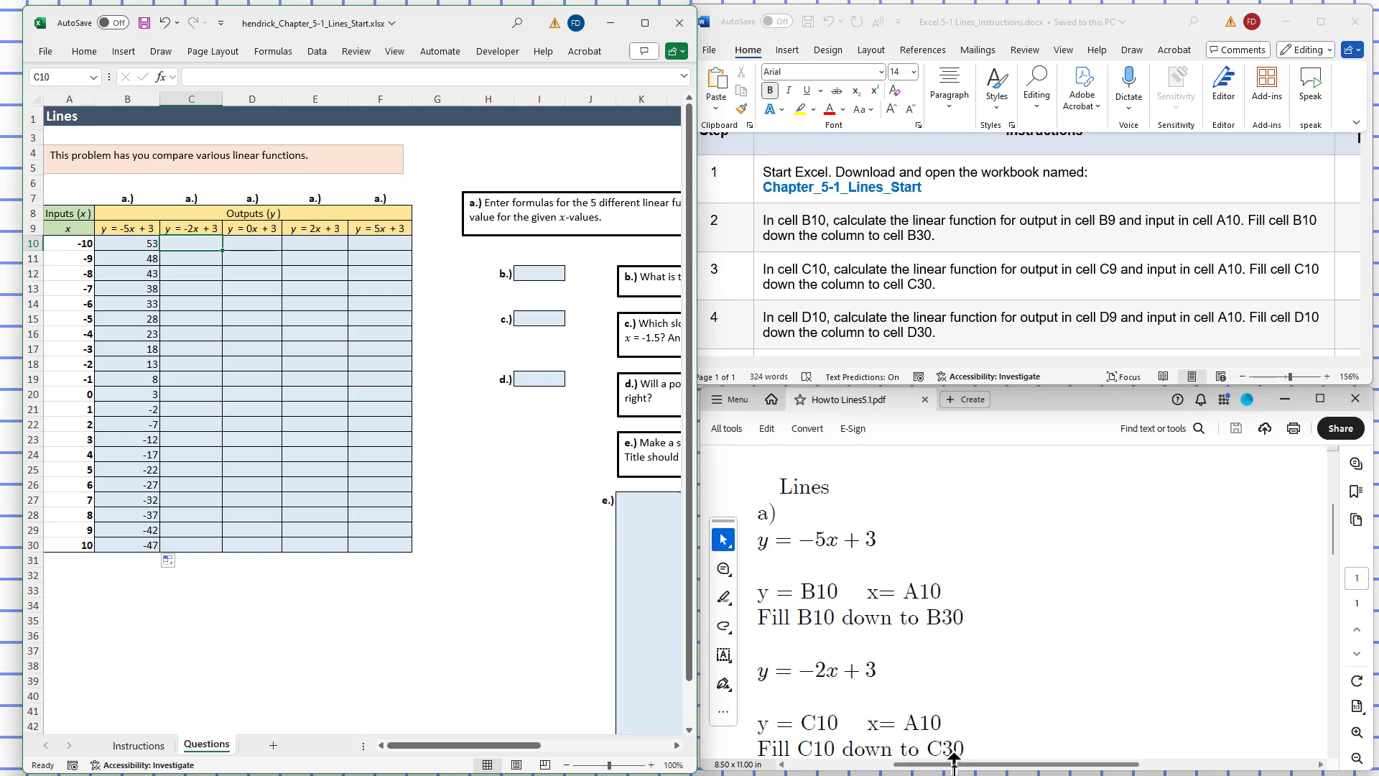
# Step: Scroll the PDF guide down to the column C and D instructions, including y = 0x + 3
pyautogui.moveTo(954, 763); pyautogui.dragTo(924, 769)
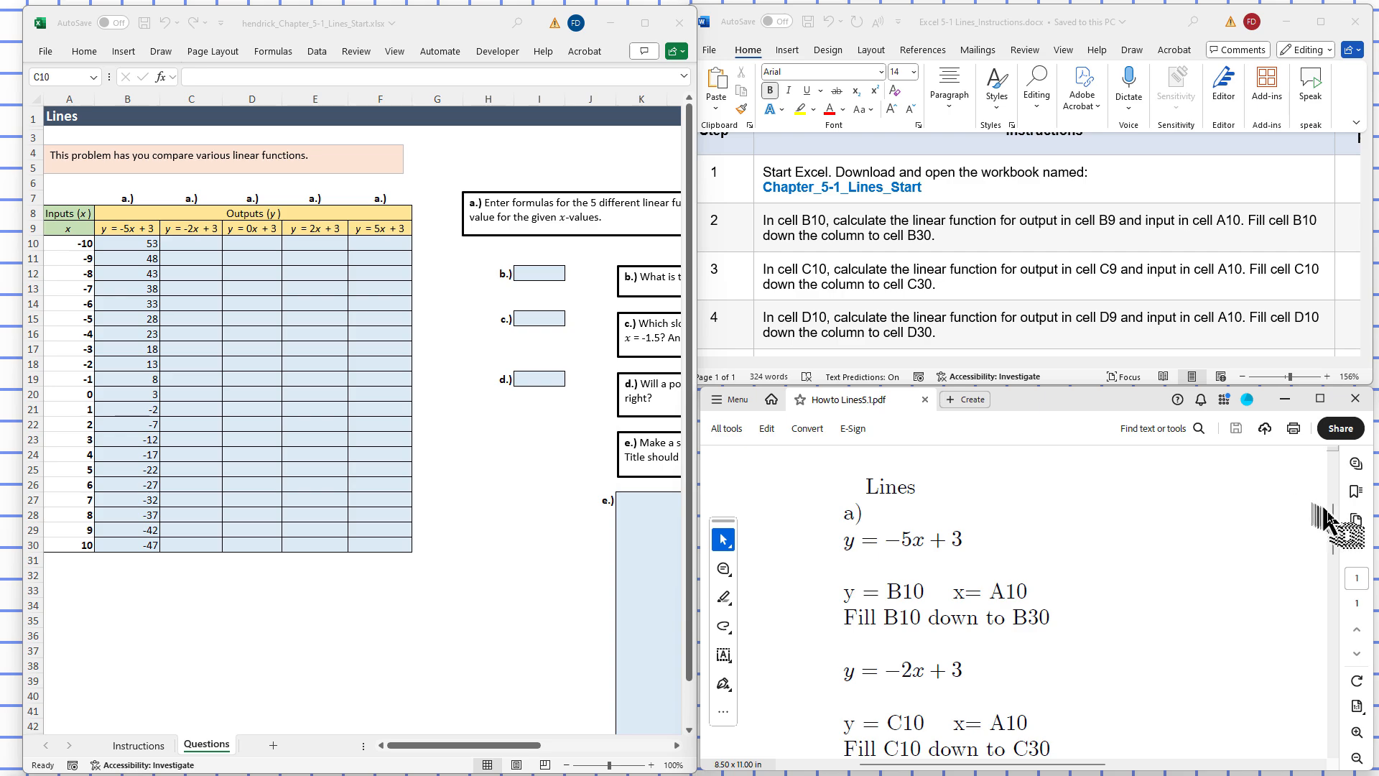
pyautogui.moveTo(1334, 525); pyautogui.dragTo(1333, 554)
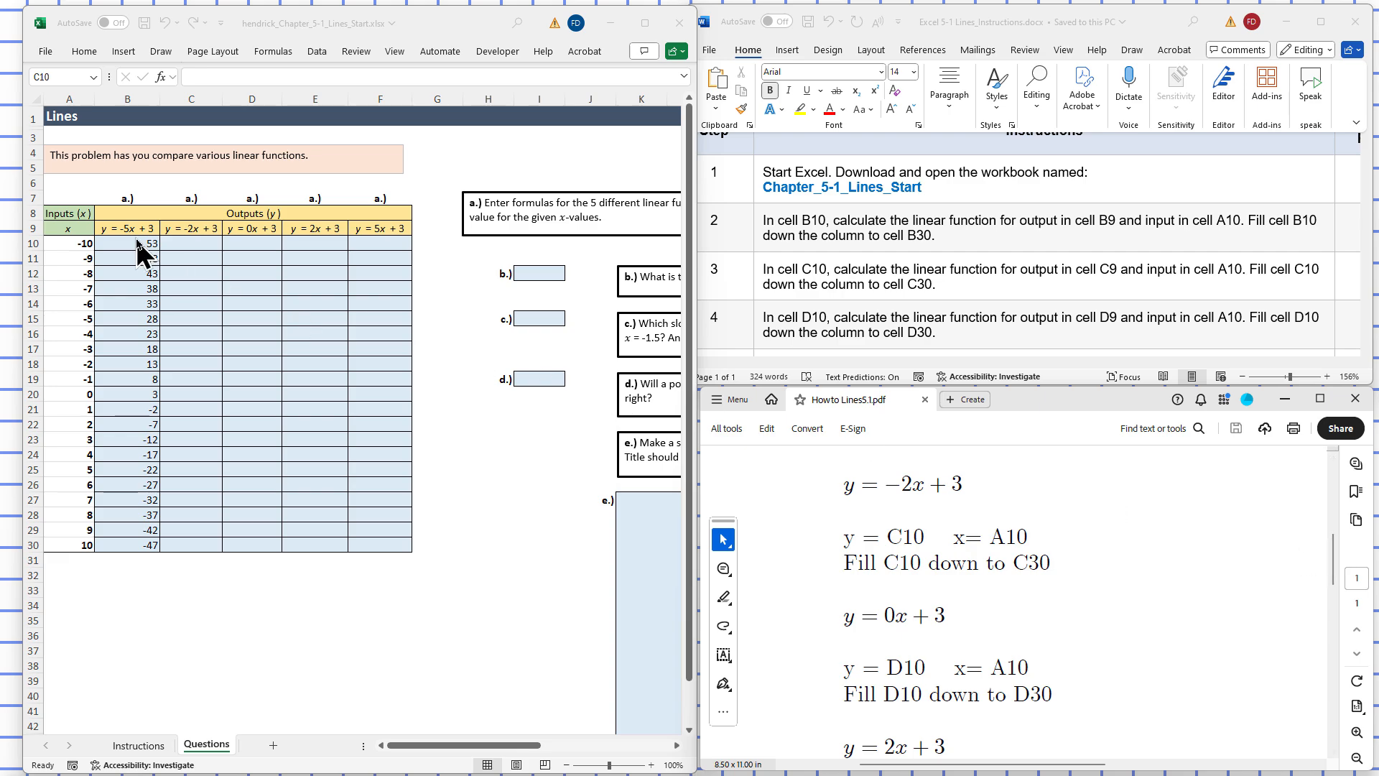
# Step: Enter =-2*A10+3 in C10 and fill it down to C30, giving 23 down to -17
pyautogui.click(195, 247)
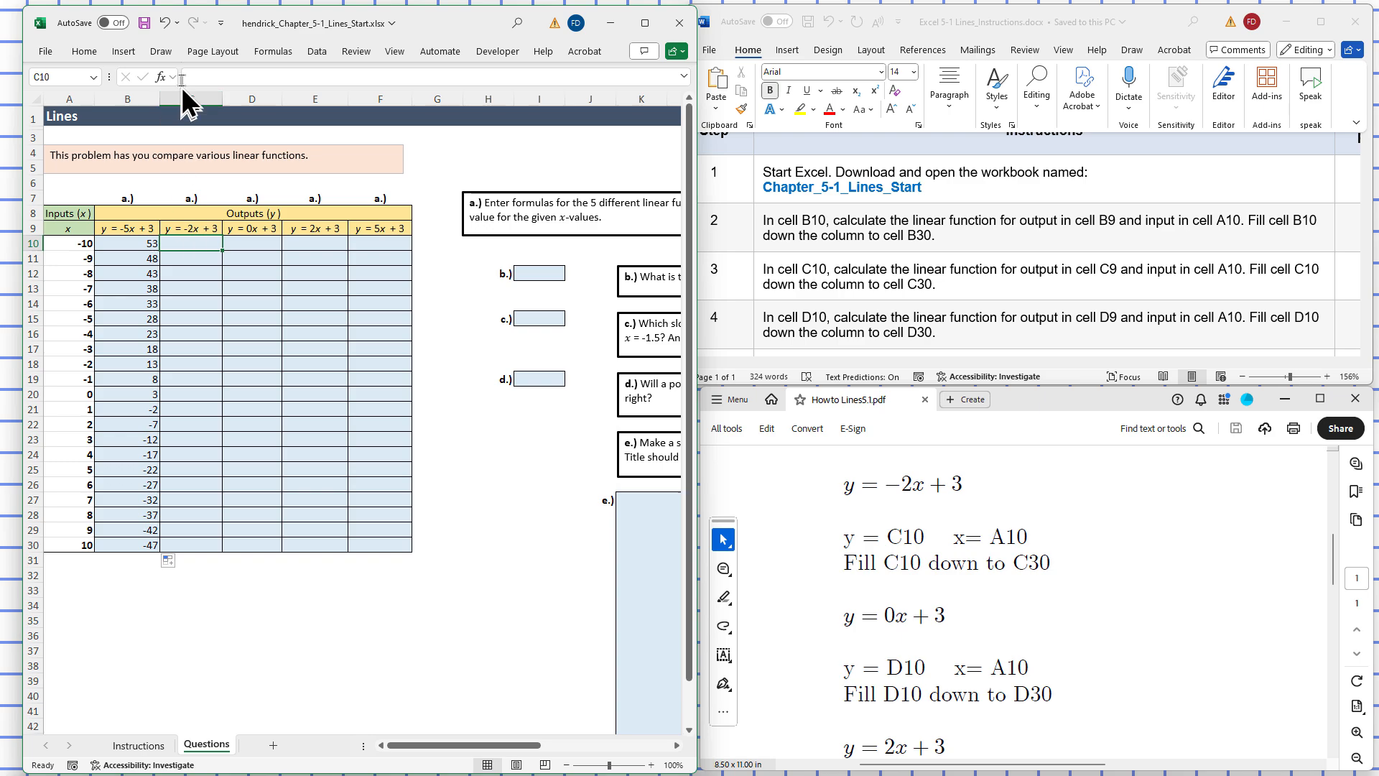
pyautogui.click(199, 75)
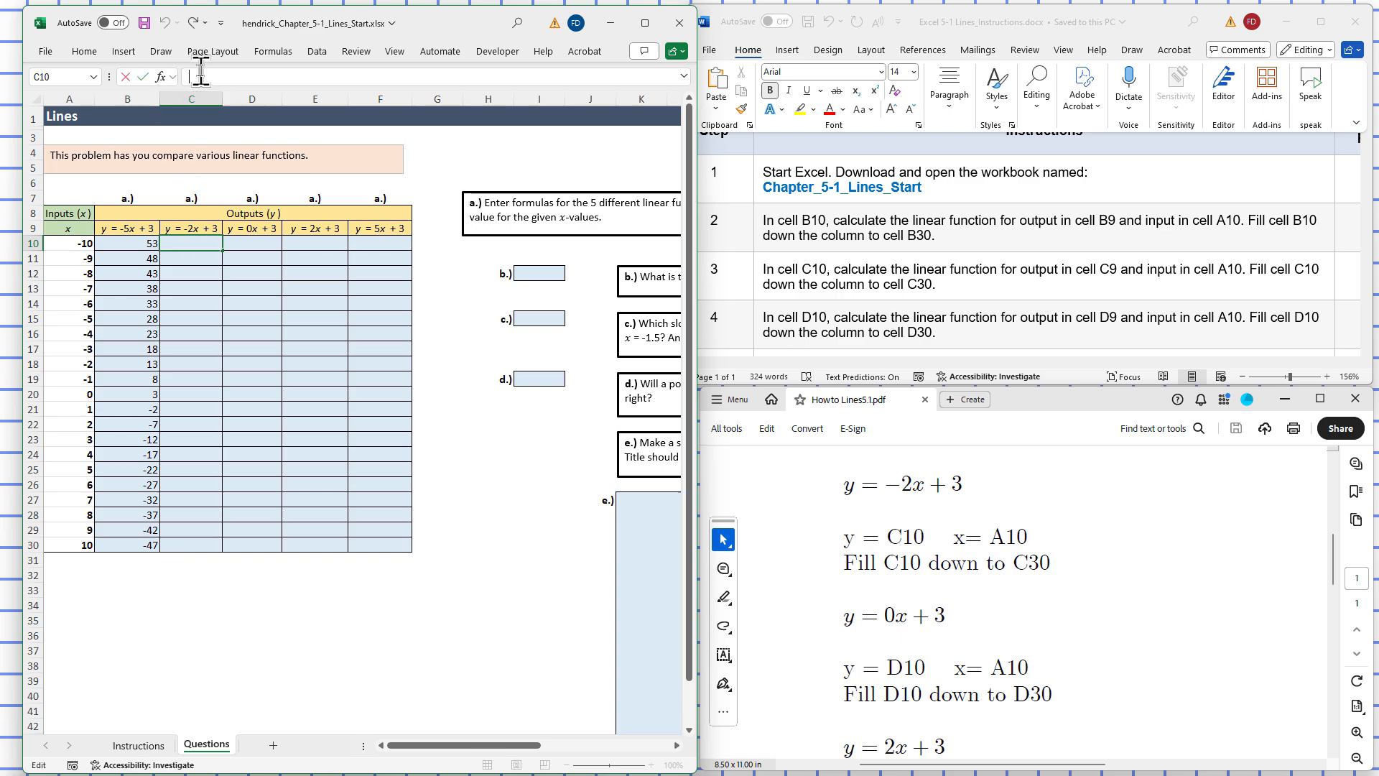
pyautogui.write('=-2*')
pyautogui.write('A')
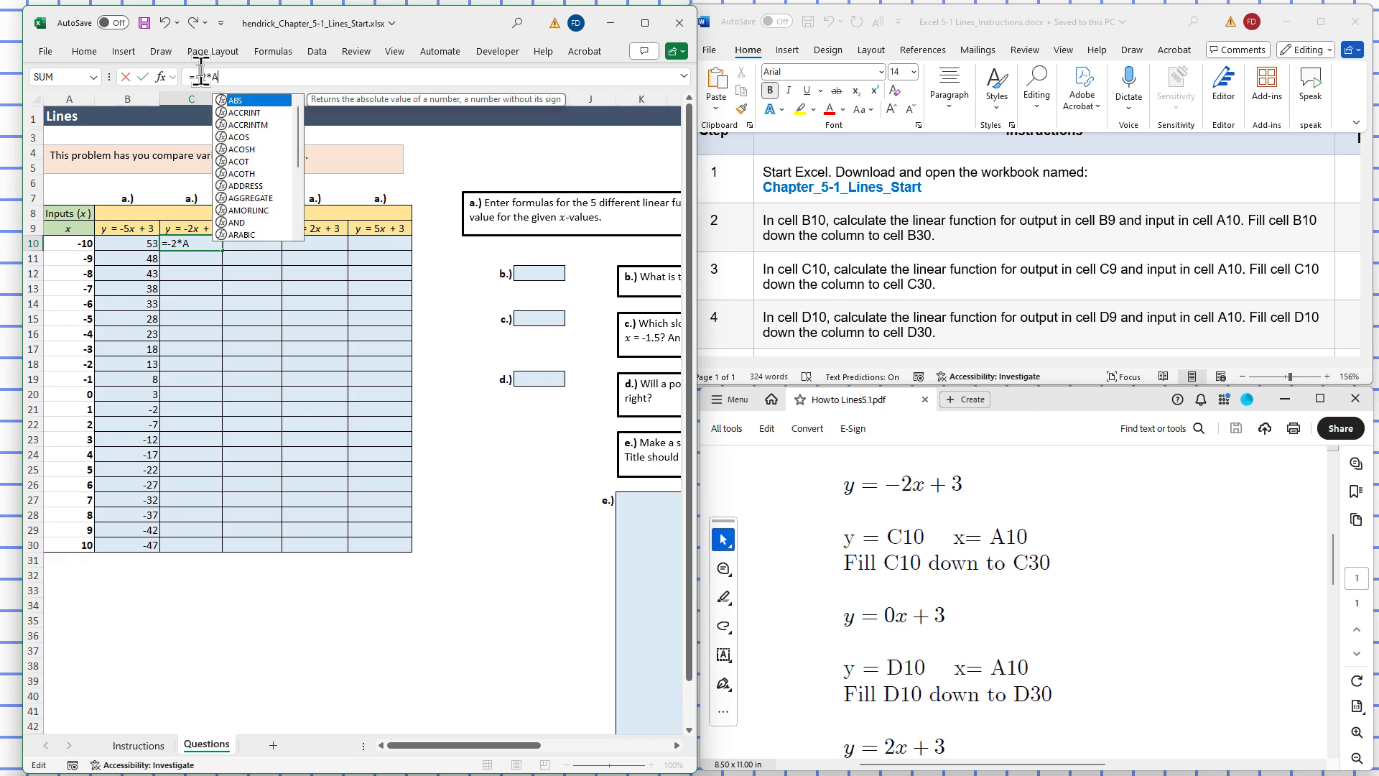
pyautogui.write('10')
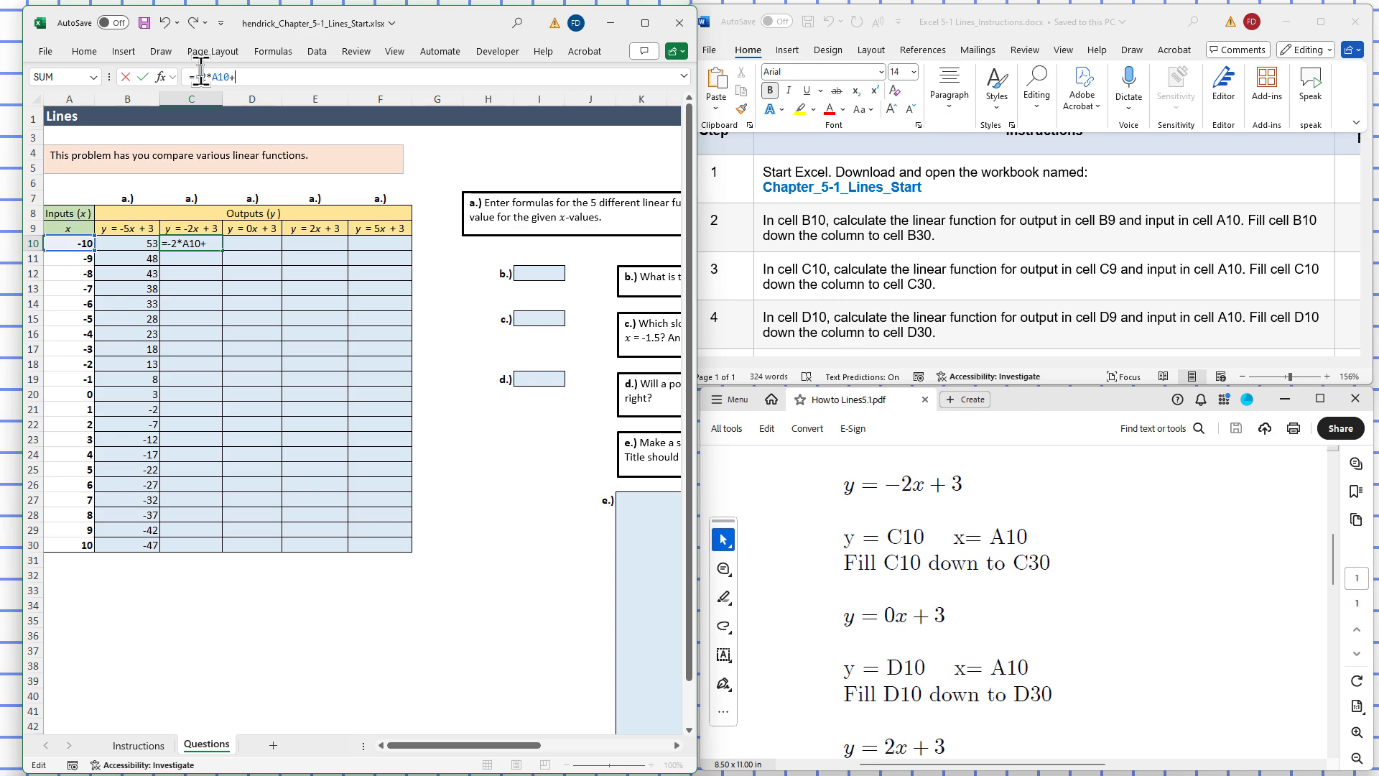
pyautogui.write('+3')
pyautogui.press('Return')
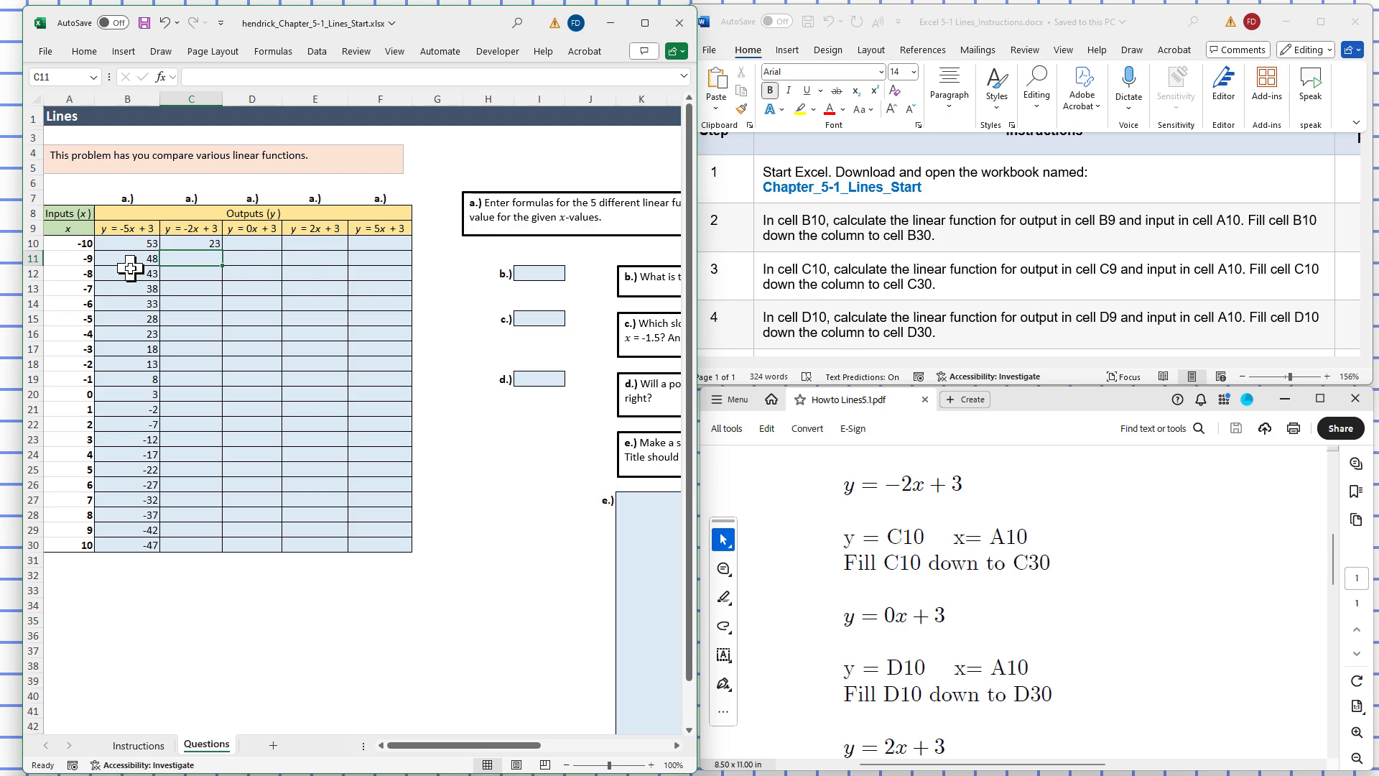
pyautogui.click(192, 245)
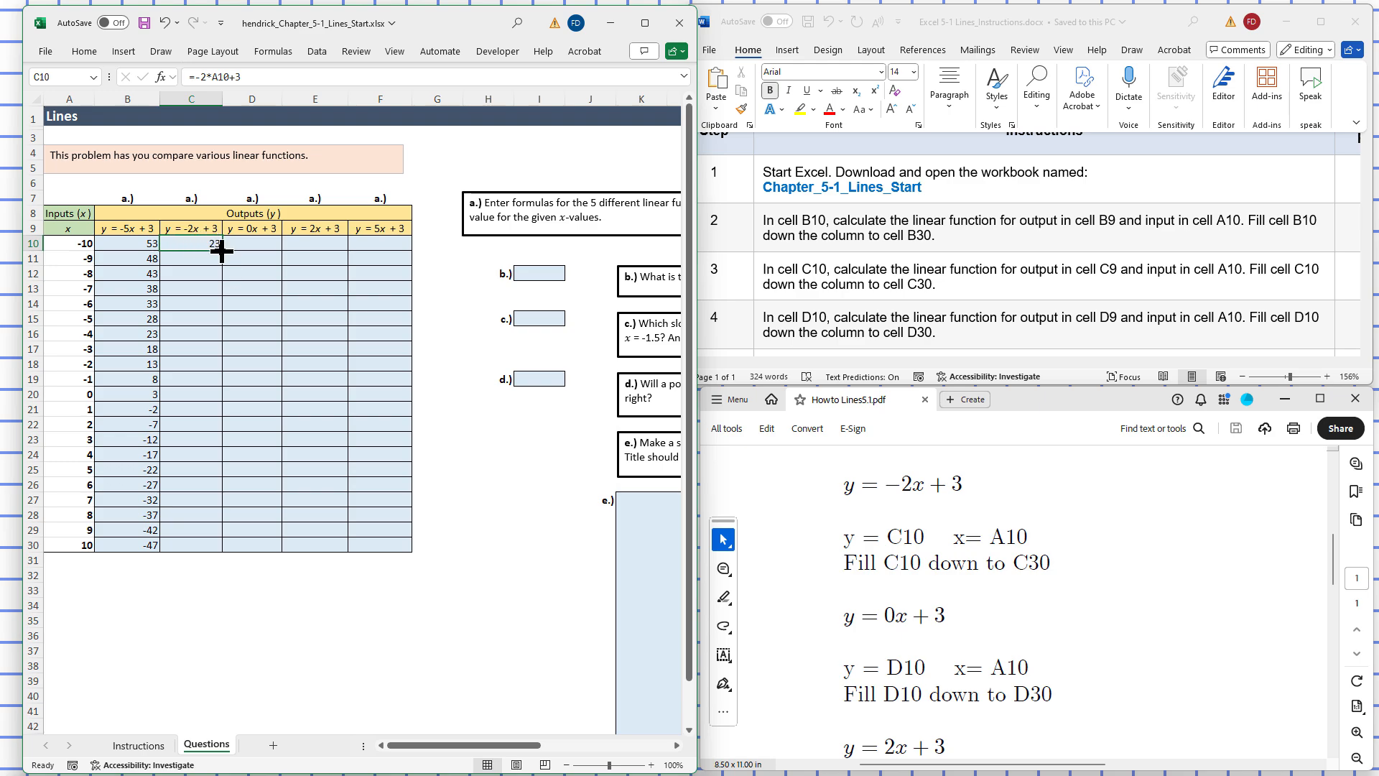
pyautogui.moveTo(222, 250); pyautogui.dragTo(202, 552)
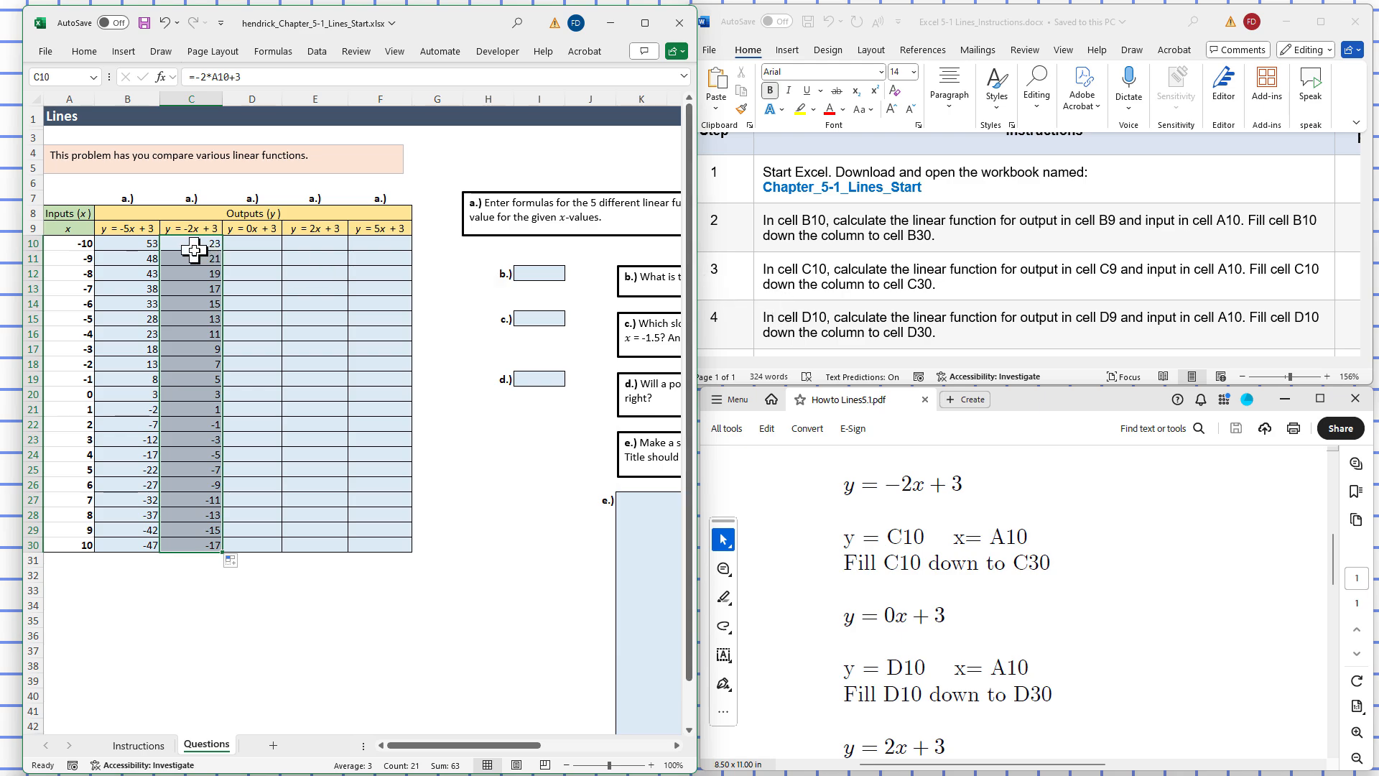
pyautogui.click(253, 242)
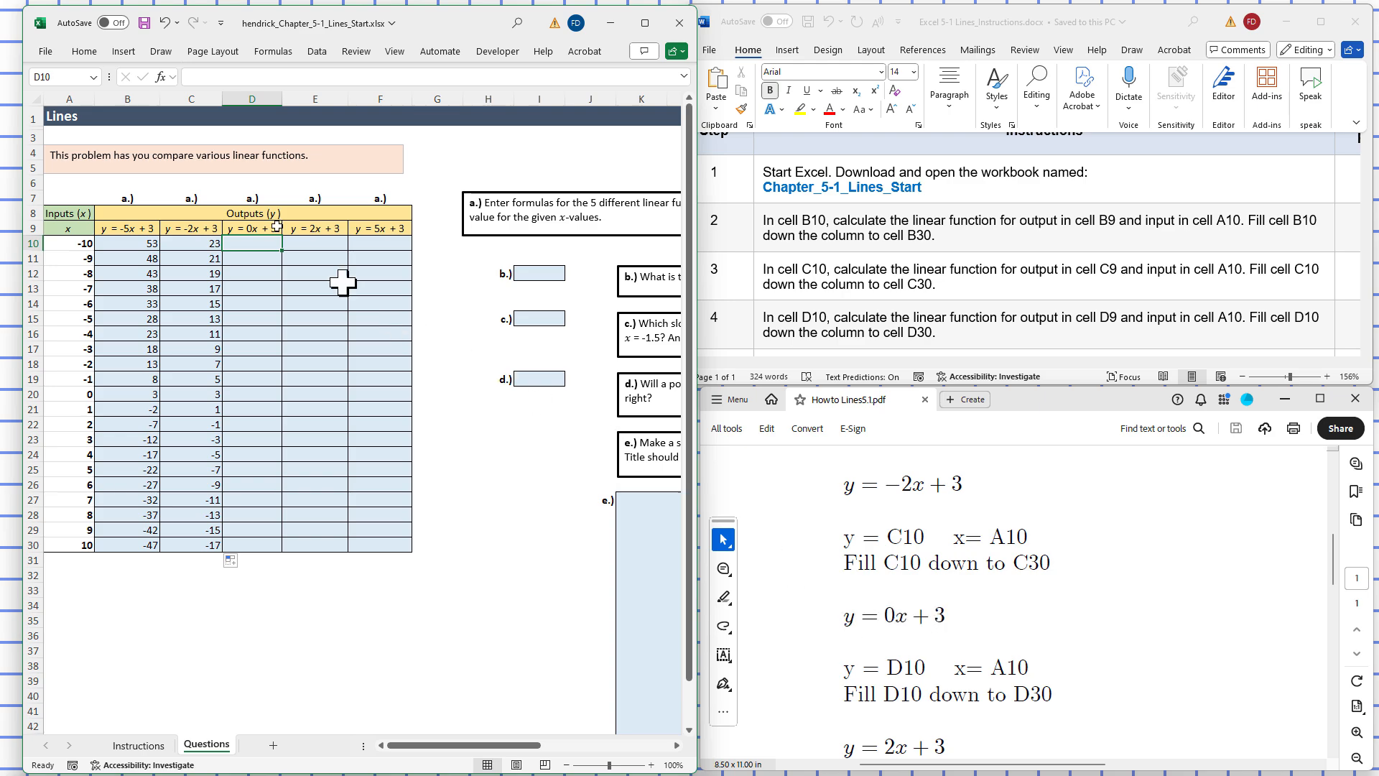
# Step: Enter =0*A10+3 in D10 and fill it down to D30 so every row shows 3
pyautogui.click(209, 73)
pyautogui.write('=')
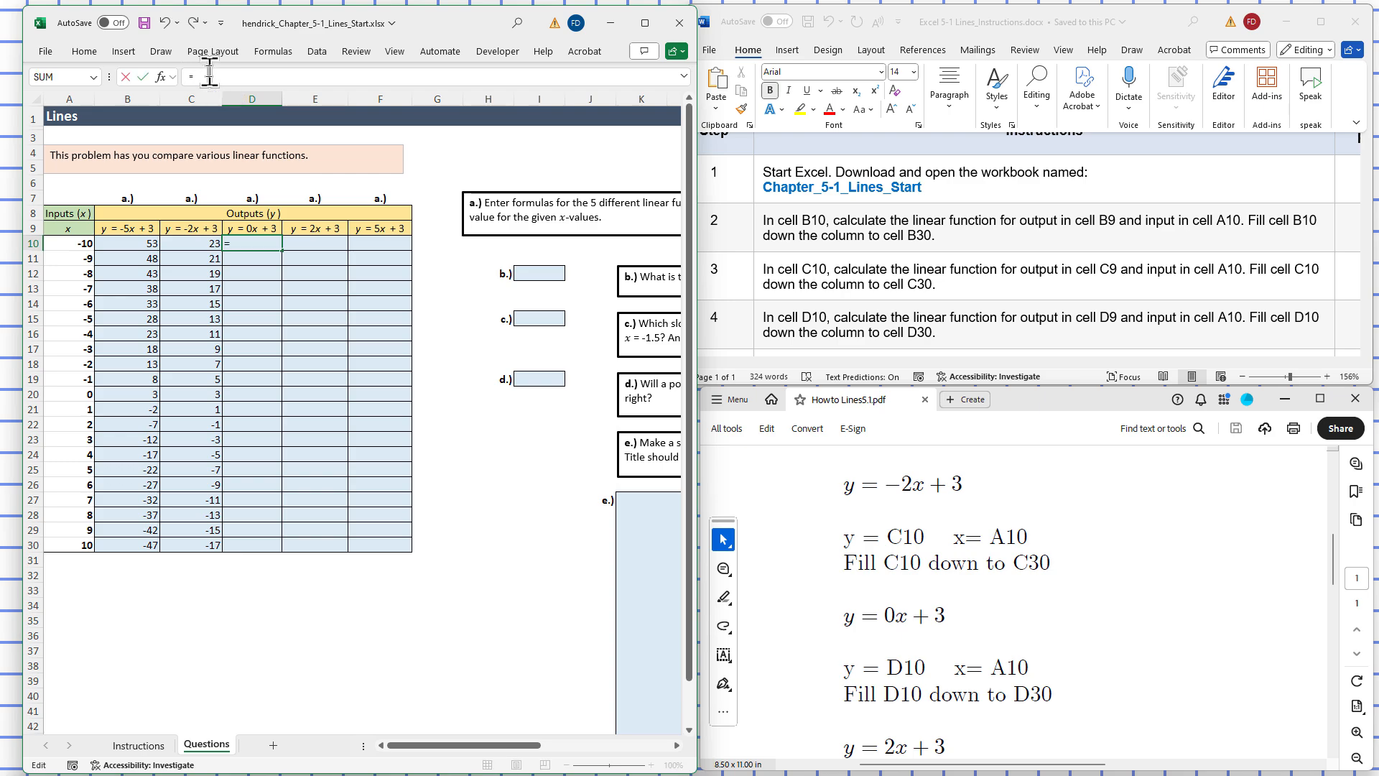
pyautogui.write('0*A')
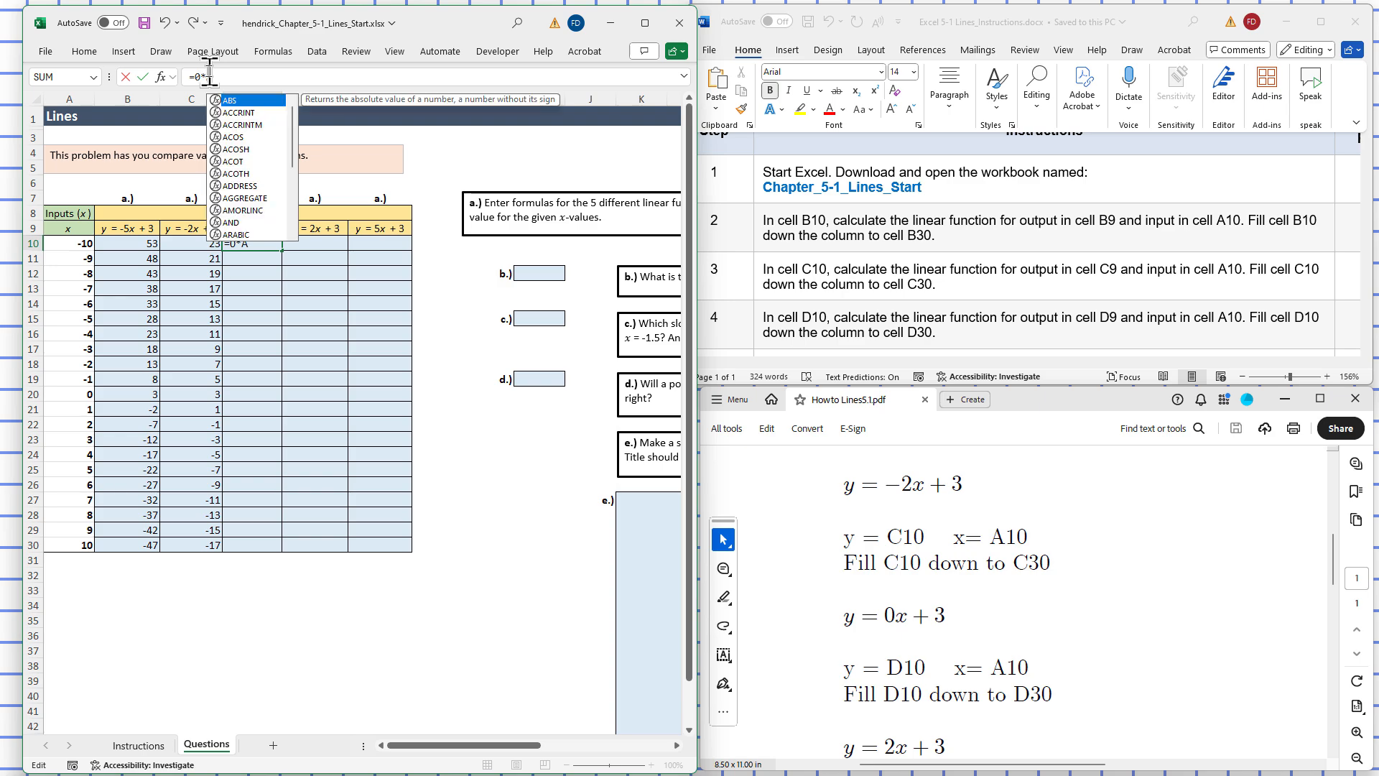
pyautogui.write('10+')
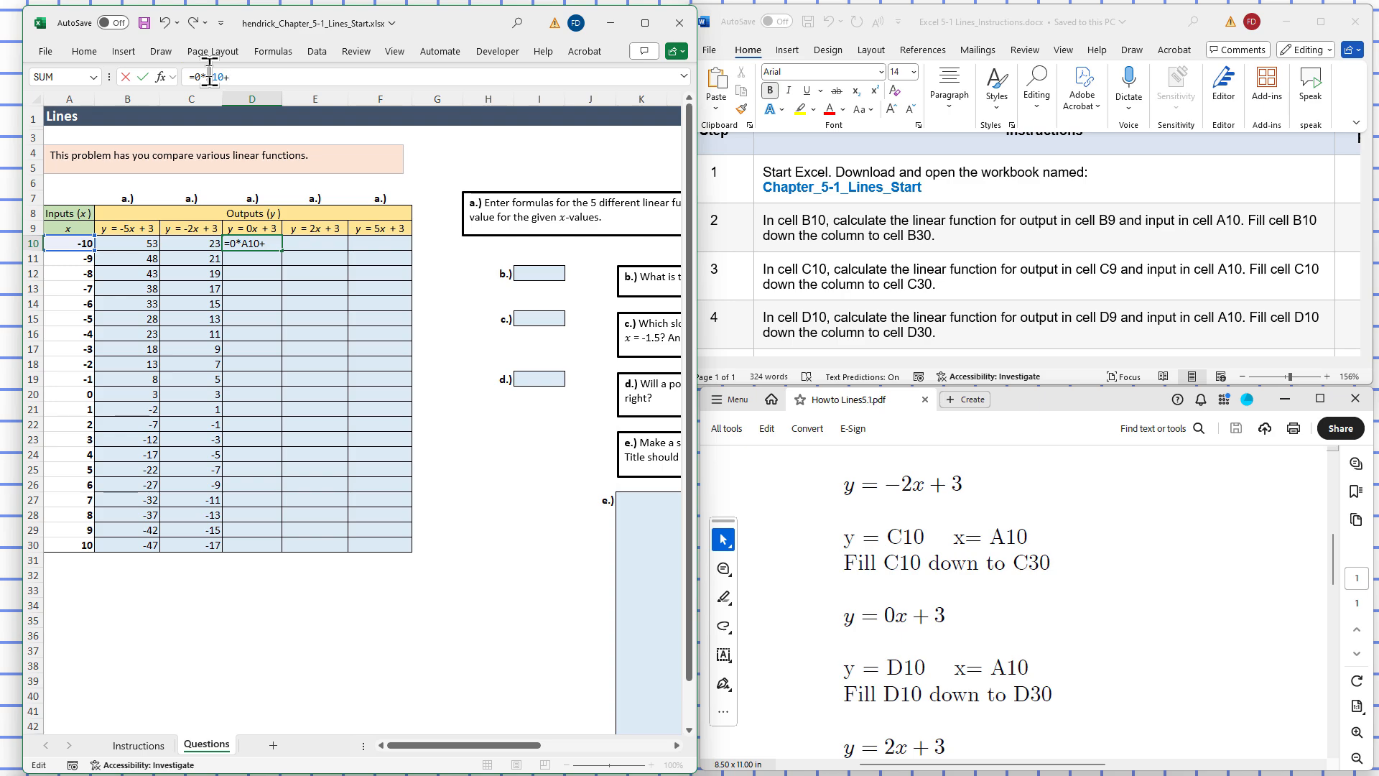
pyautogui.write('3')
pyautogui.press('Return')
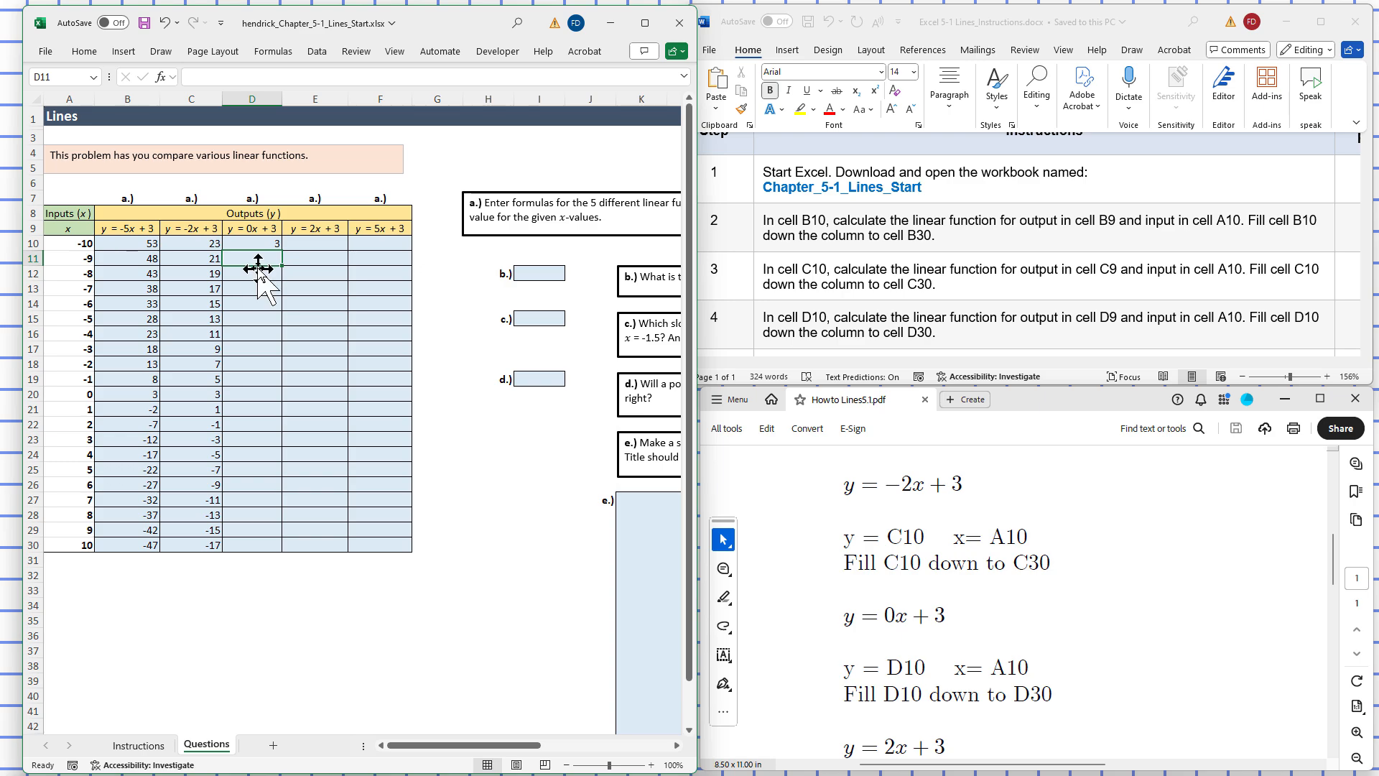
pyautogui.click(260, 244)
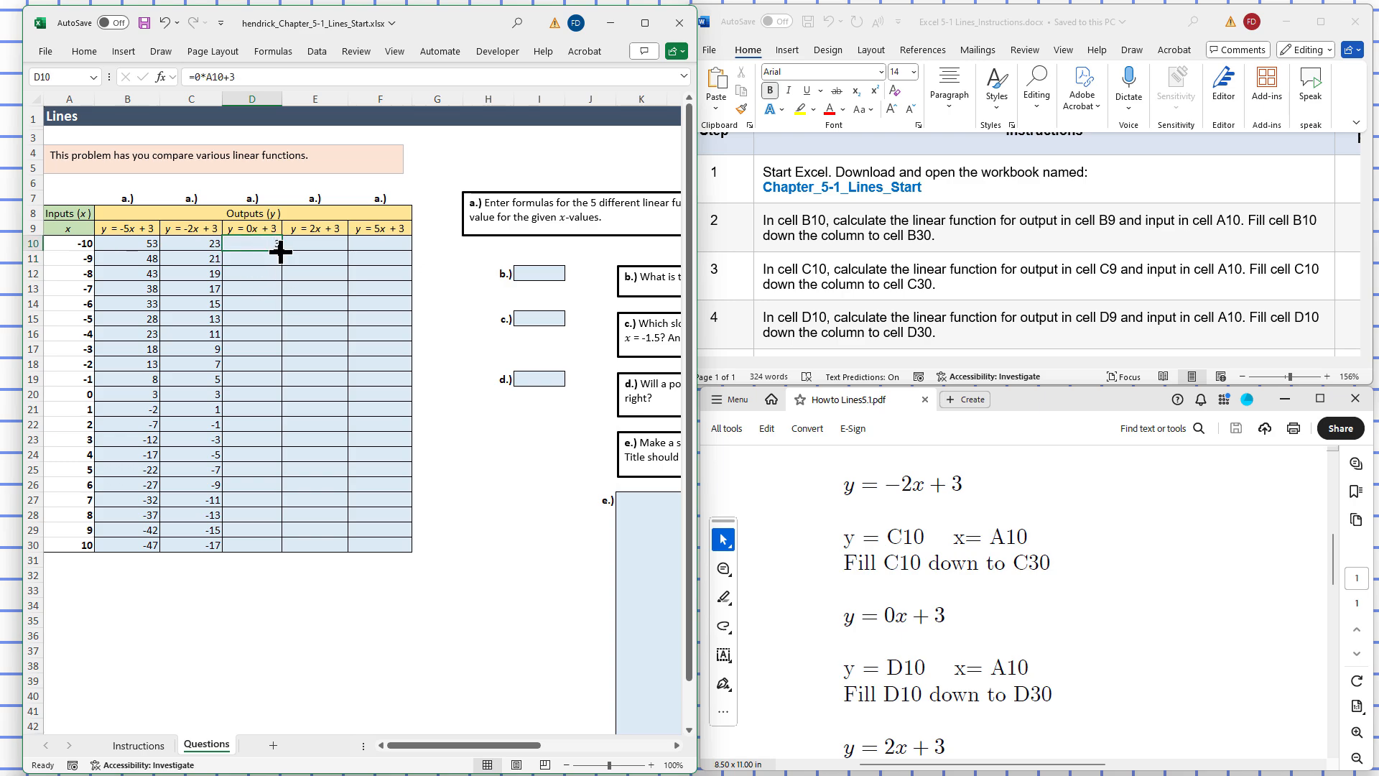
pyautogui.moveTo(280, 250); pyautogui.dragTo(259, 551)
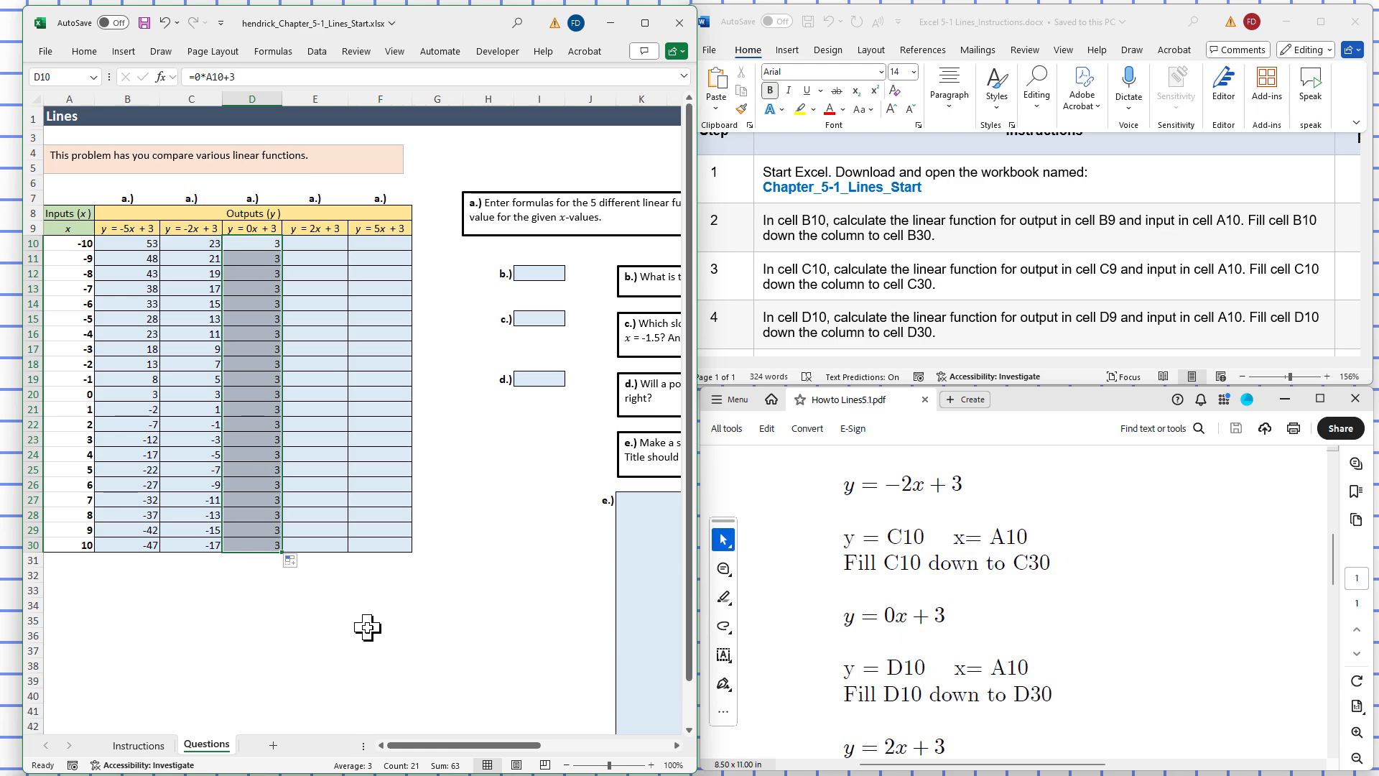
pyautogui.click(231, 649)
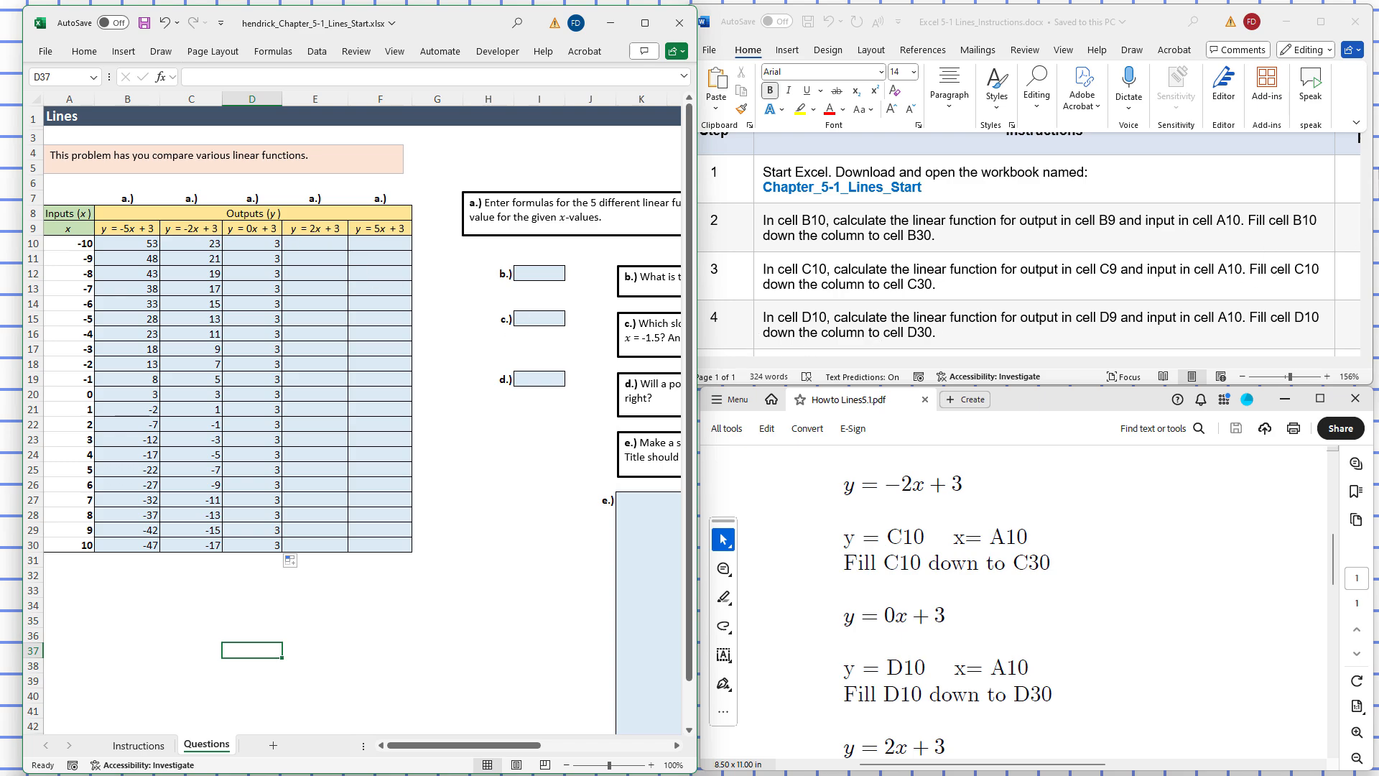
# Step: Scroll the instructions to steps 5–9 and the E10/F10 formula steps, selecting cell E10
pyautogui.click(1334, 273)
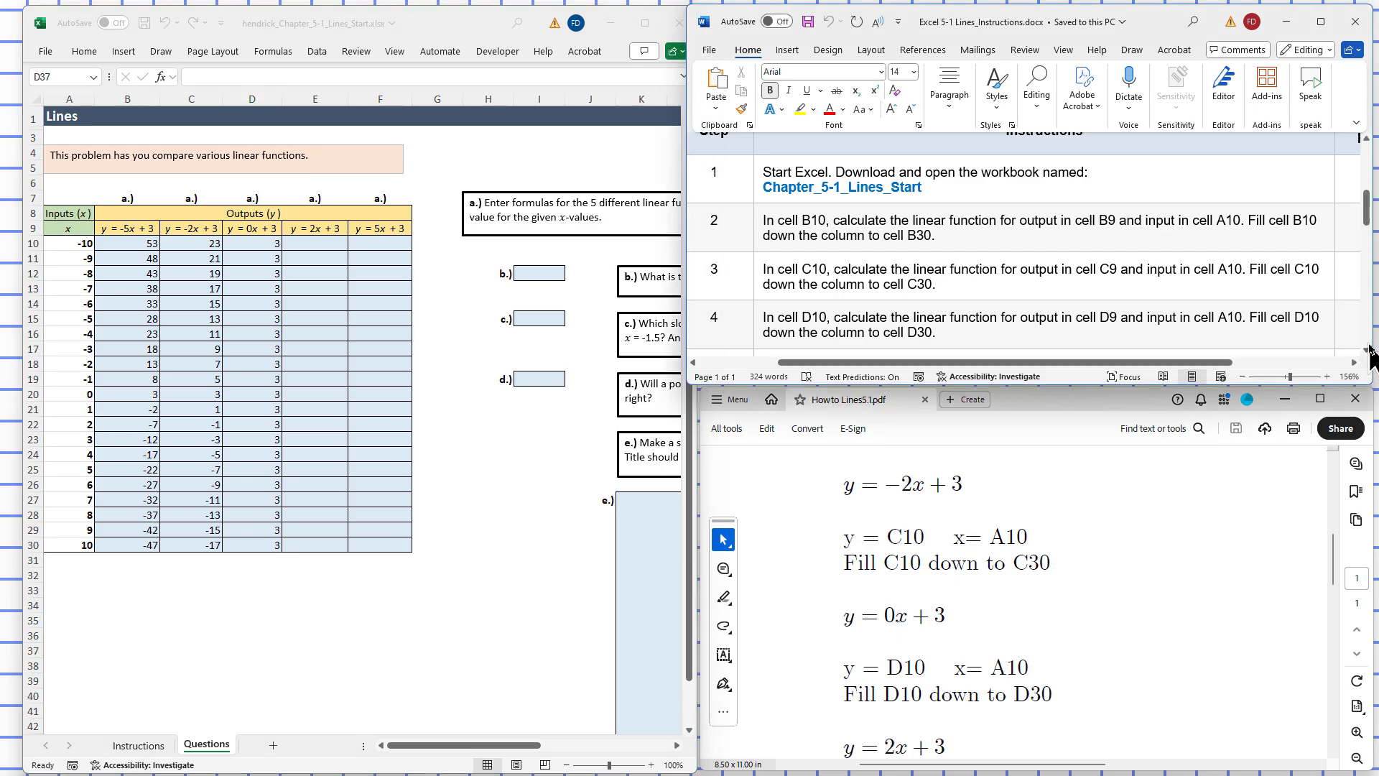
pyautogui.scroll(-5, 1370, 346)
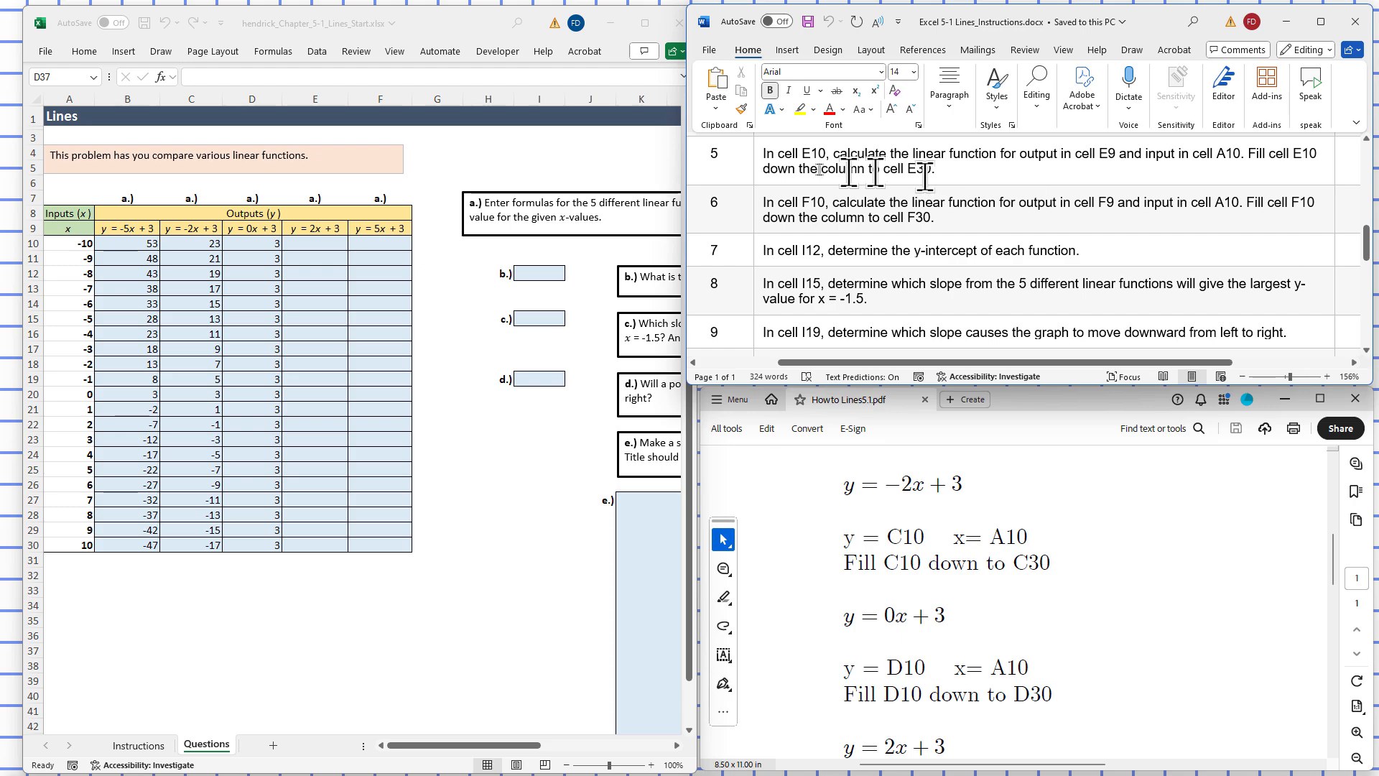
pyautogui.click(308, 242)
pyautogui.click(307, 243)
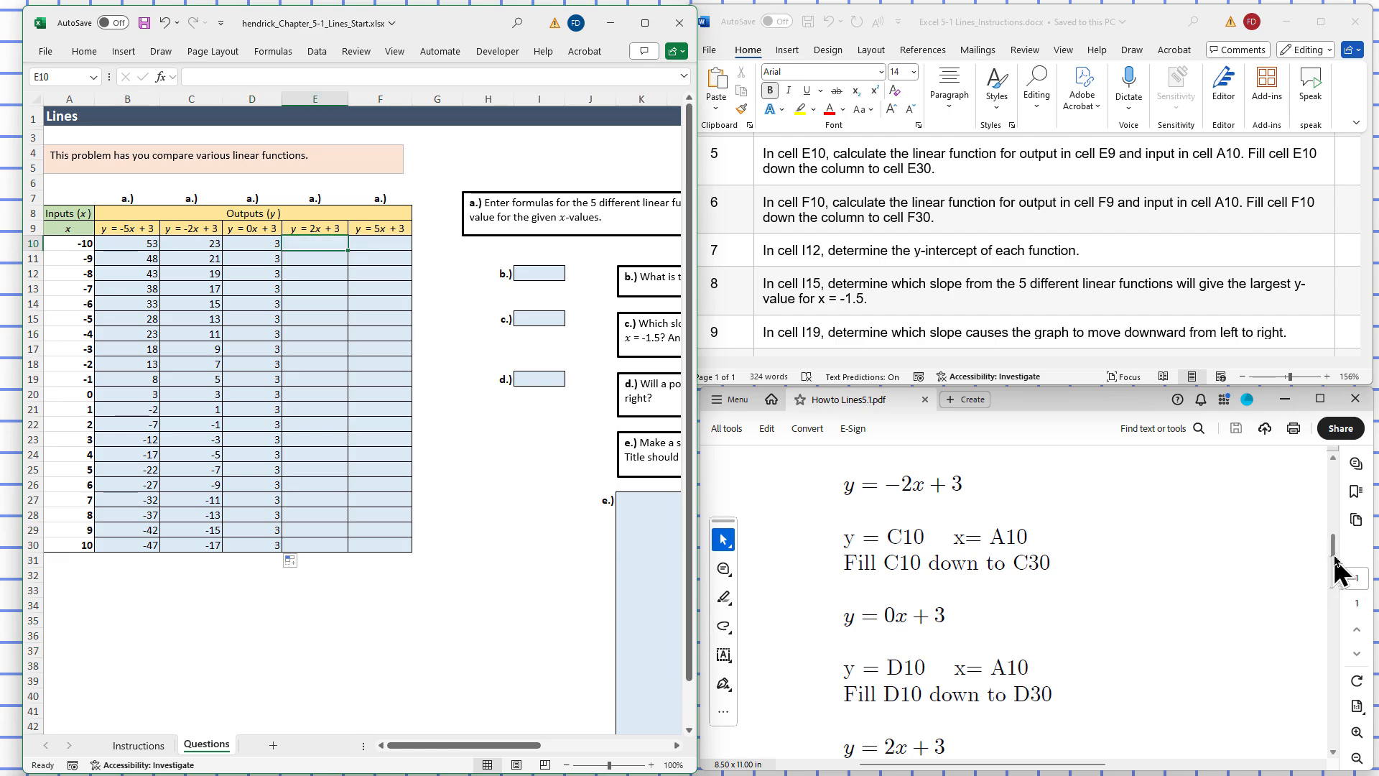
pyautogui.moveTo(1333, 557); pyautogui.dragTo(1335, 596)
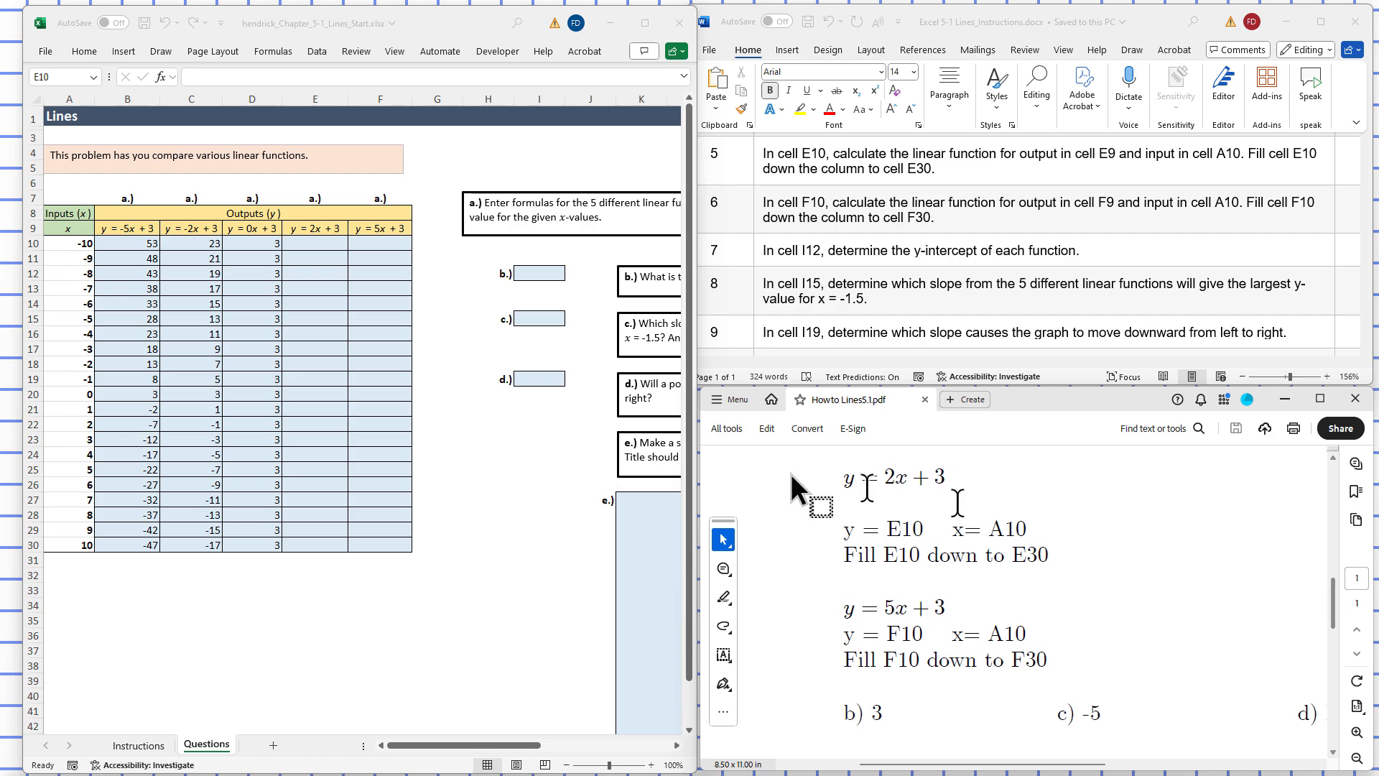